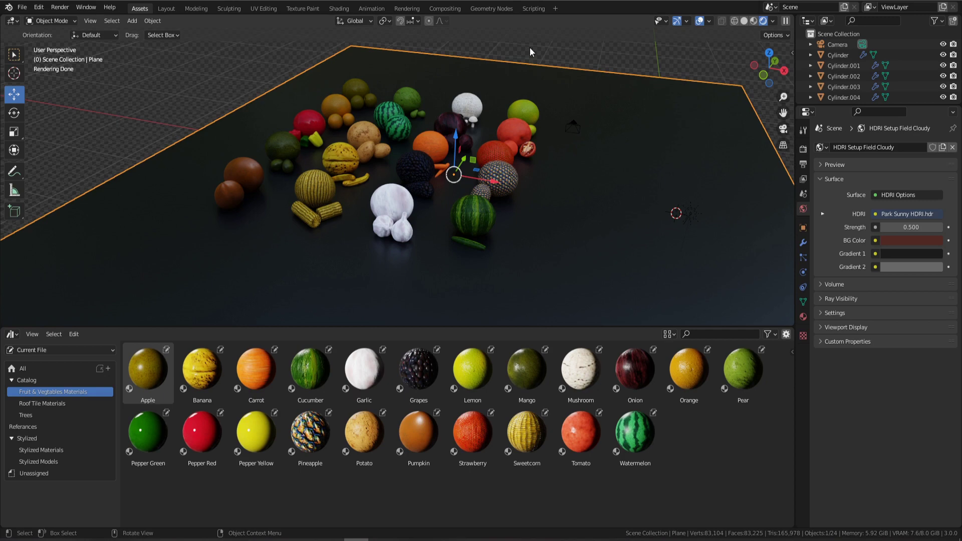
Orbit and zoom around the fruit scene to view the layout from several angles.
middle_drag(416, 196, 462, 224)
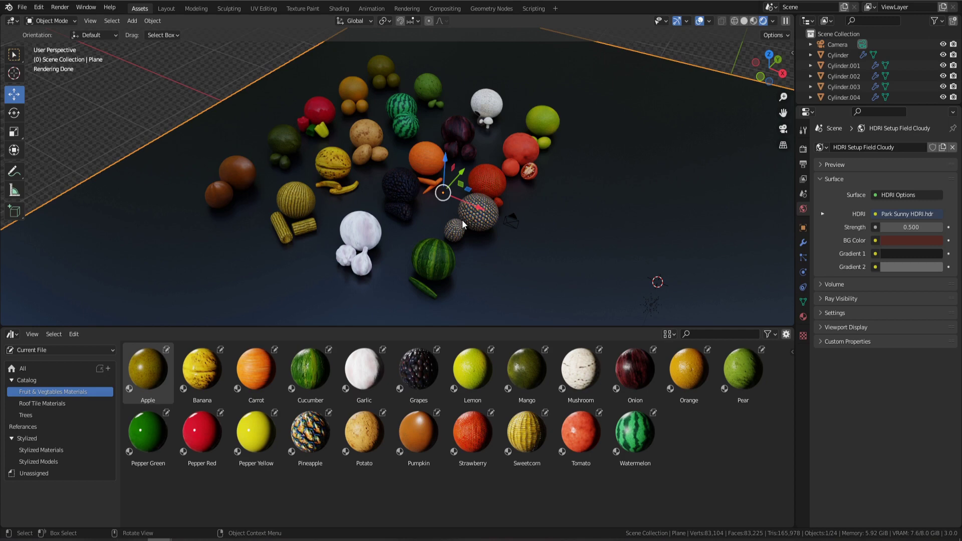
middle_drag(462, 221, 533, 177)
scroll(543, 148, up, 3)
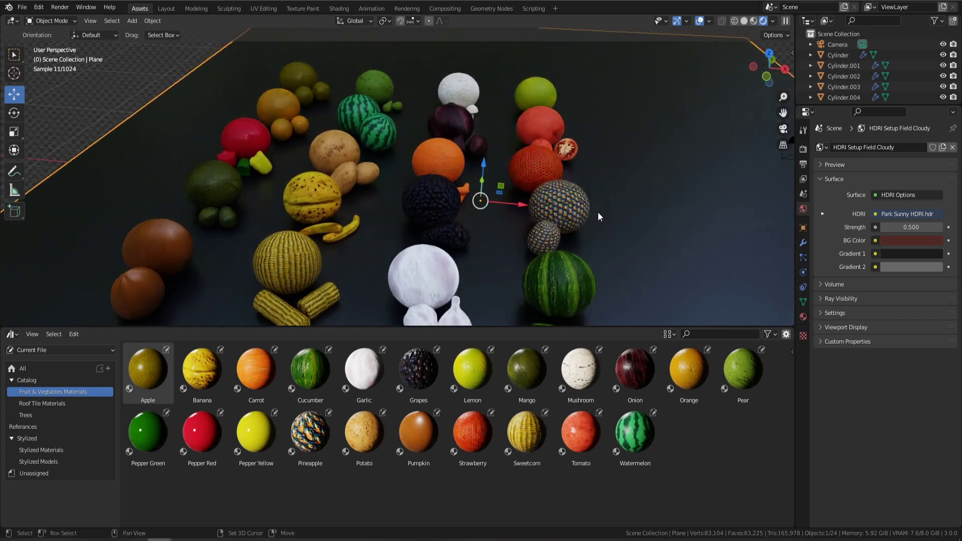
scroll(597, 212, down, 5)
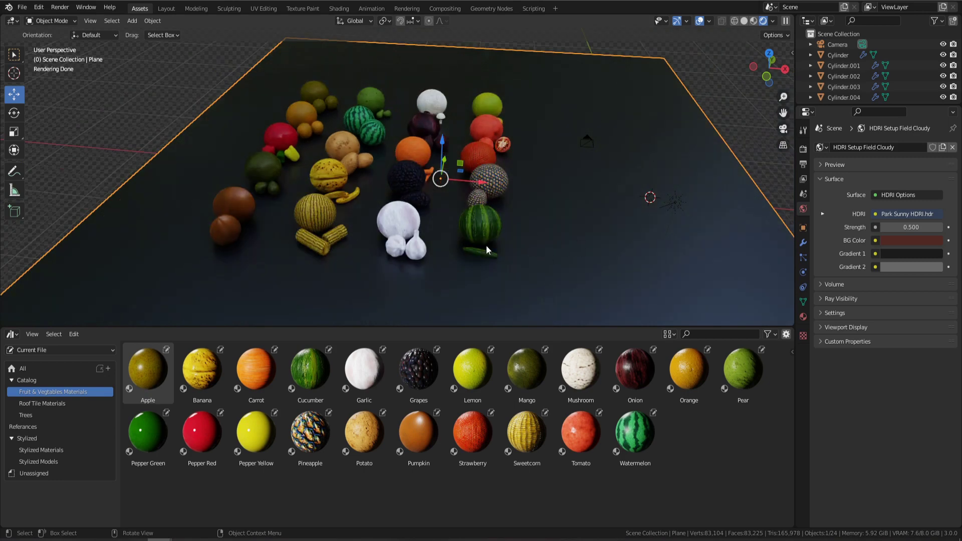
scroll(395, 237, up, 2)
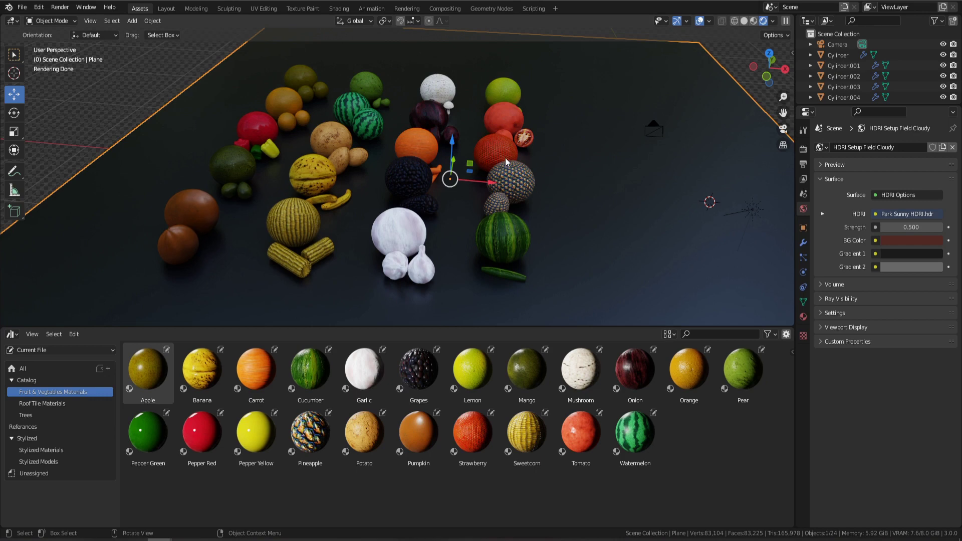
middle_drag(573, 146, 501, 231)
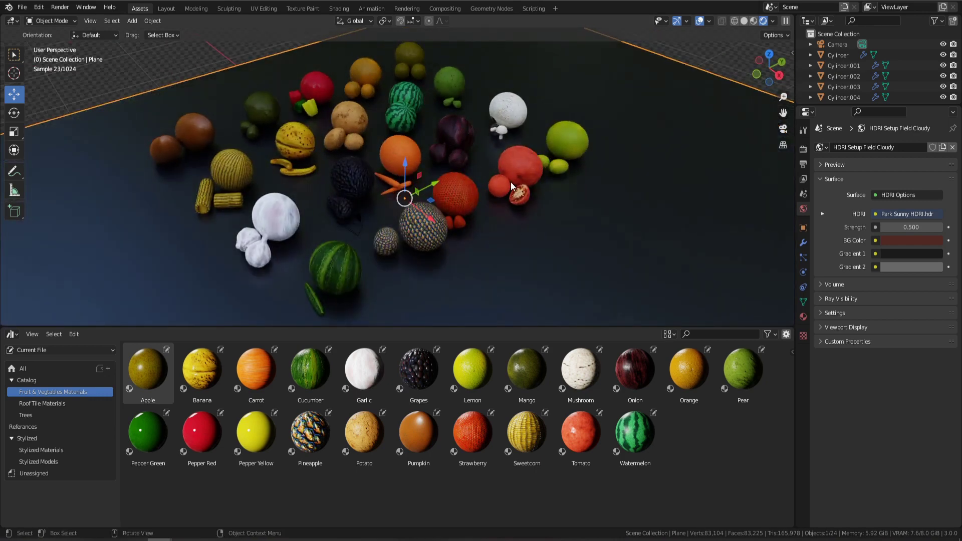
scroll(512, 183, up, 1)
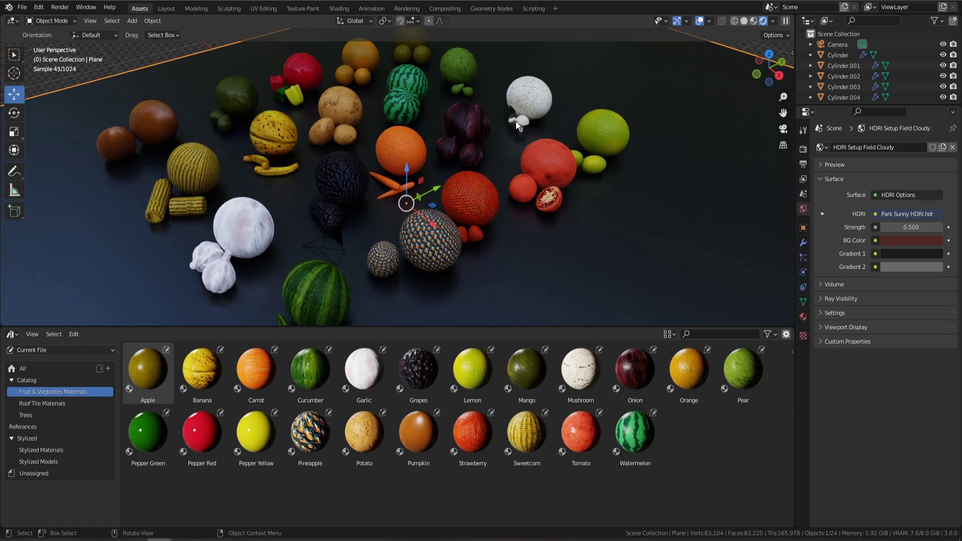
scroll(545, 114, up, 1)
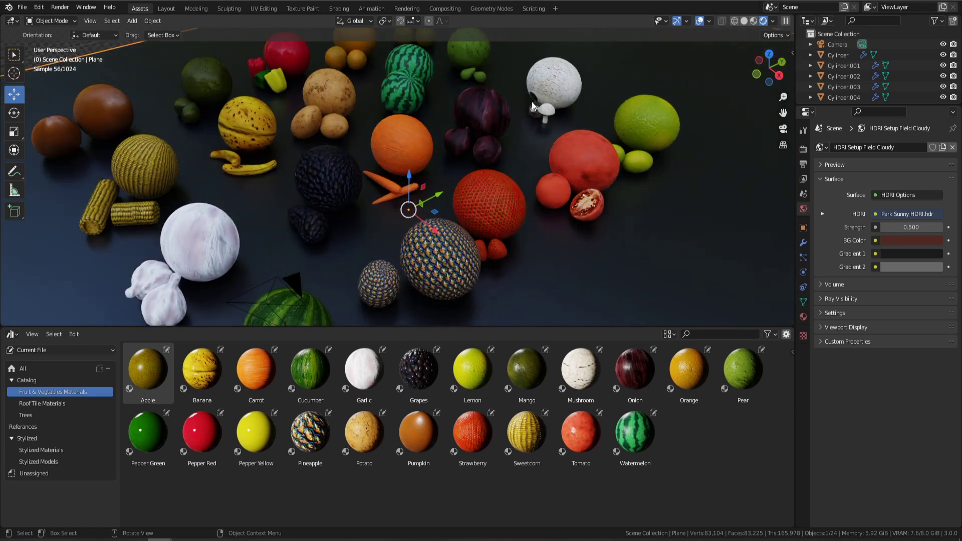
middle_drag(531, 101, 480, 169)
scroll(470, 172, up, 3)
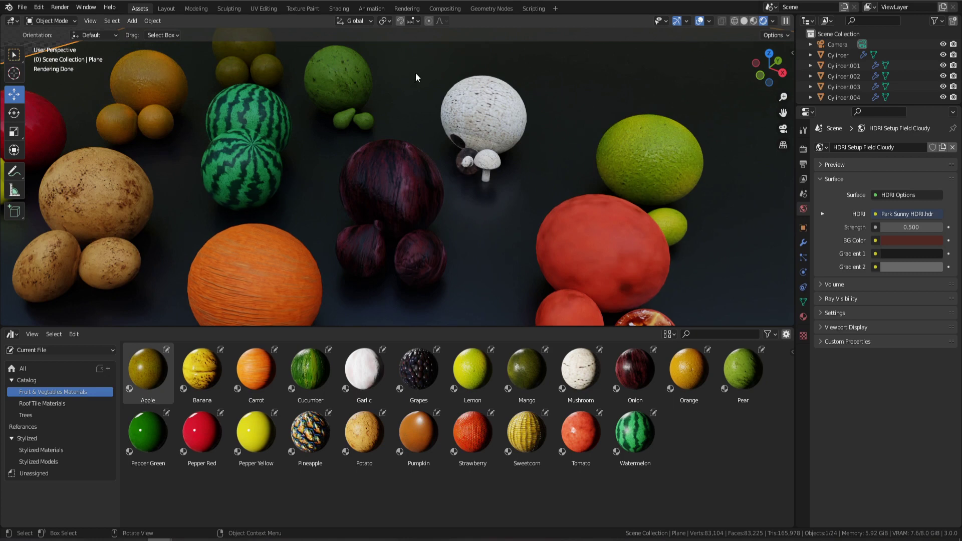
scroll(531, 170, down, 4)
middle_drag(558, 236, 561, 204)
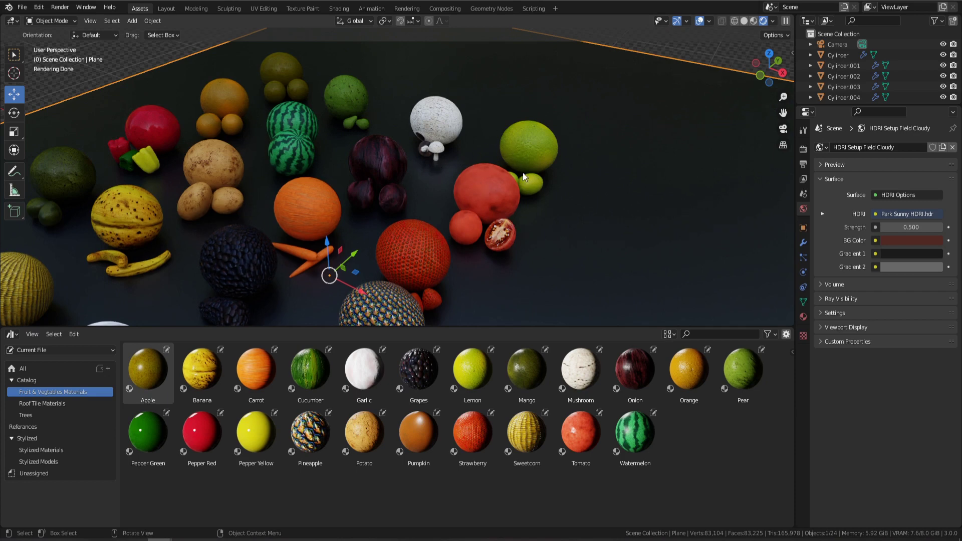
middle_drag(452, 203, 434, 214)
scroll(434, 215, up, 2)
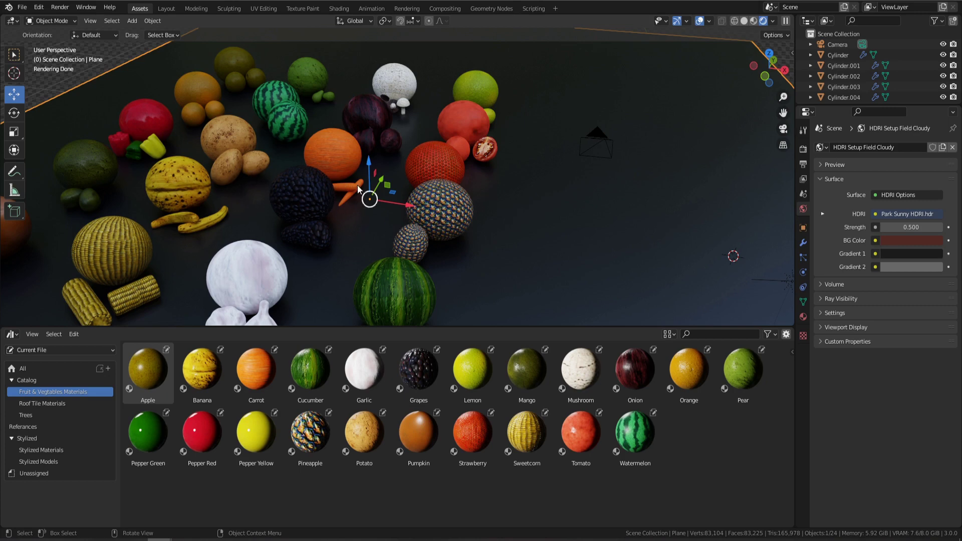
middle_drag(427, 198, 341, 170)
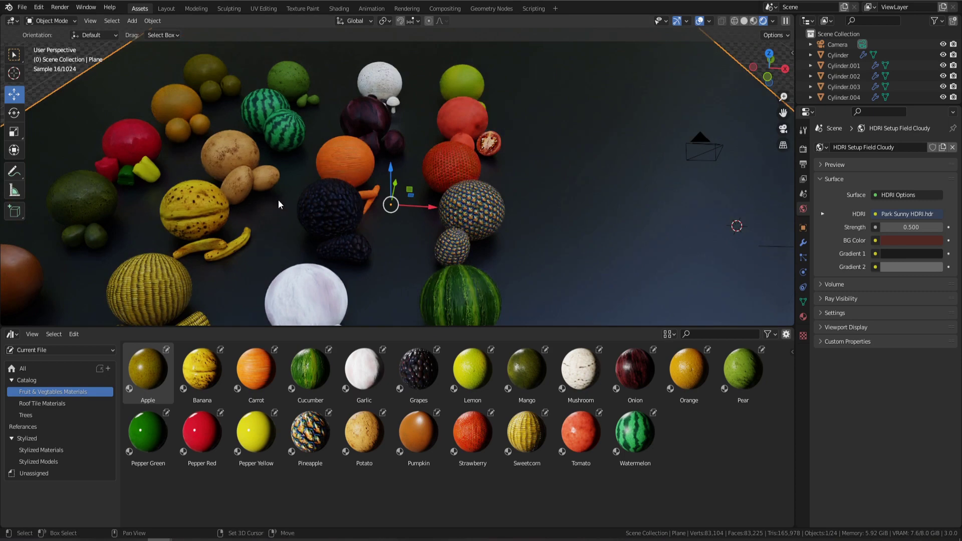
middle_drag(278, 200, 553, 185)
middle_drag(439, 170, 307, 150)
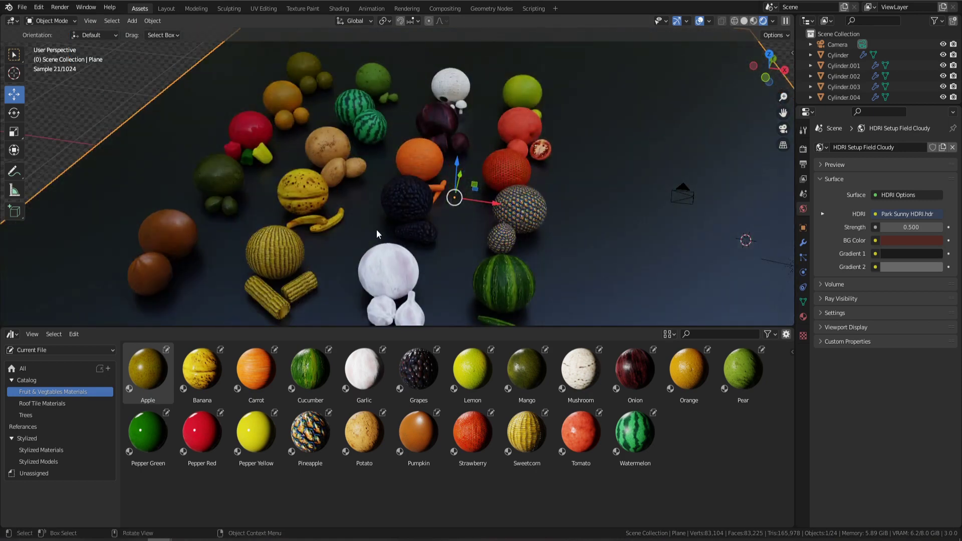
Browse the material library, then drop Cucumber and finally Strawberry onto the sphere.
click(635, 371)
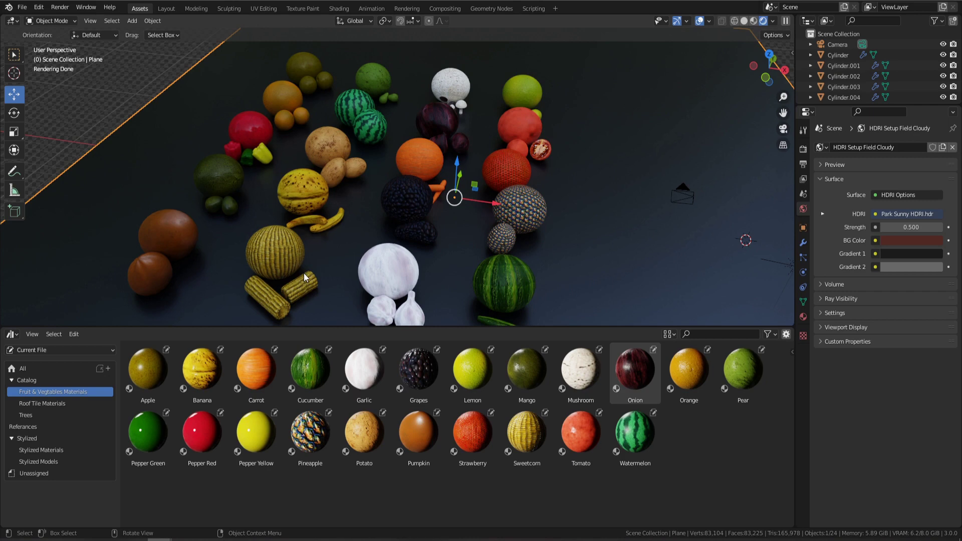
click(362, 363)
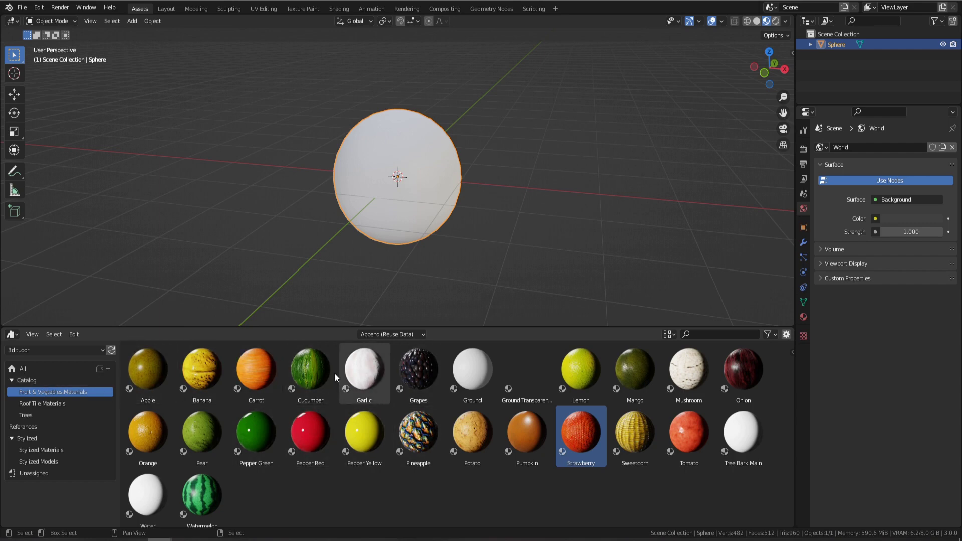
drag(326, 373, 555, 196)
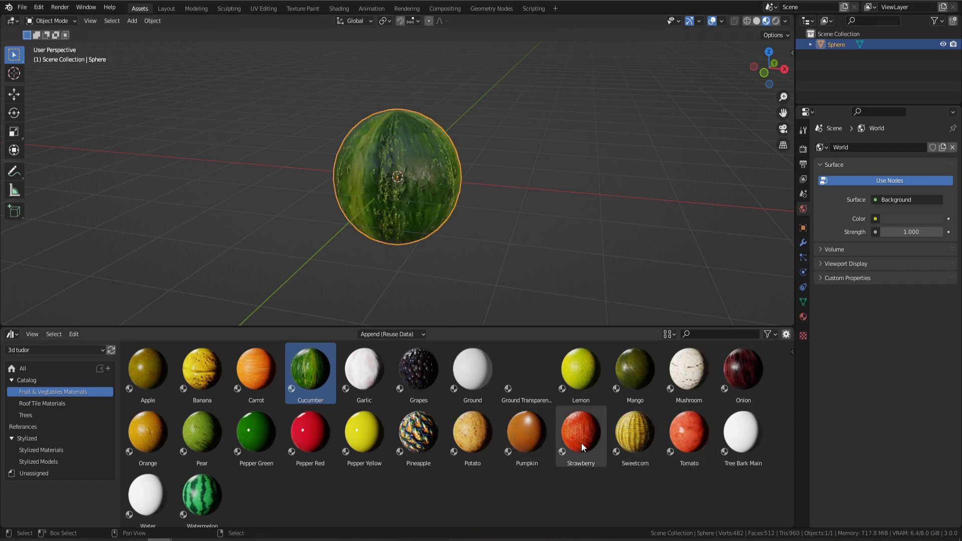
drag(581, 432, 439, 203)
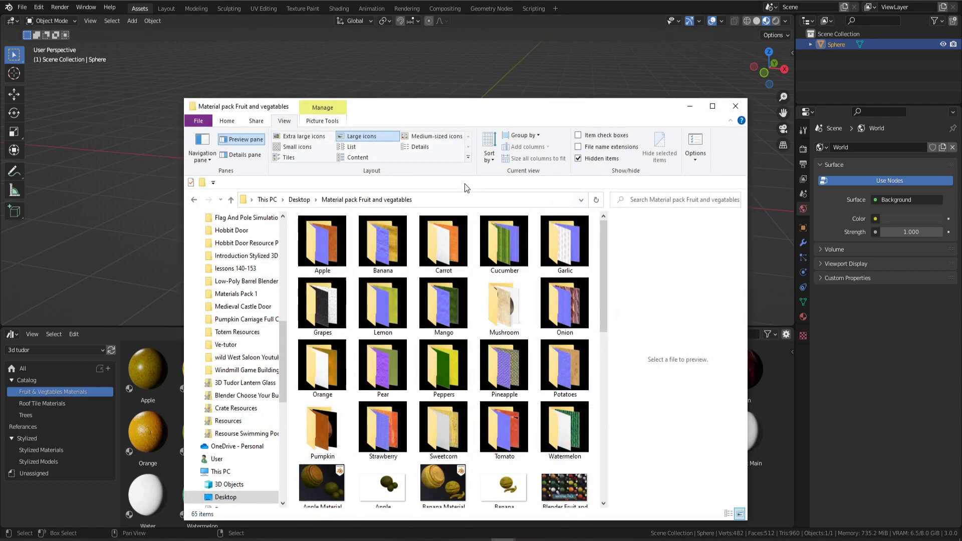
double_click(312, 258)
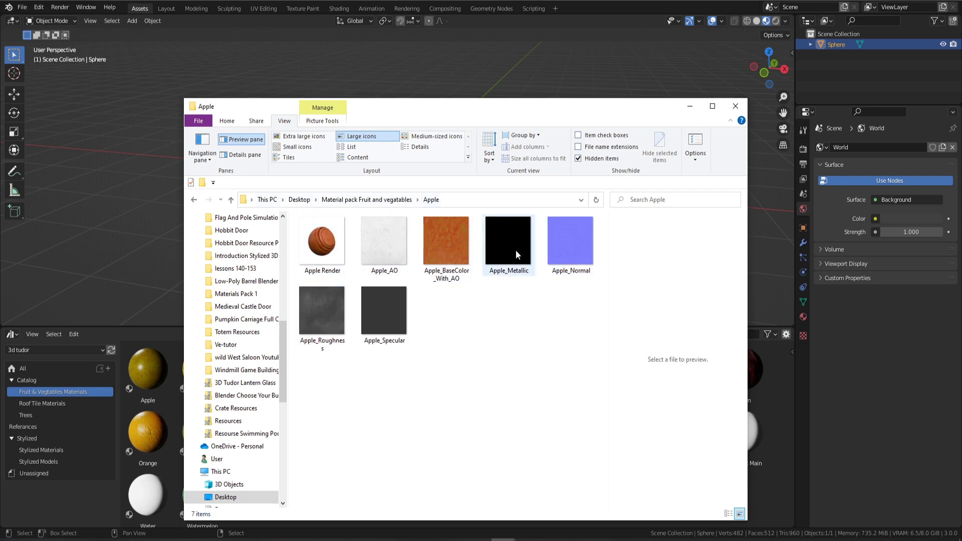
click(367, 199)
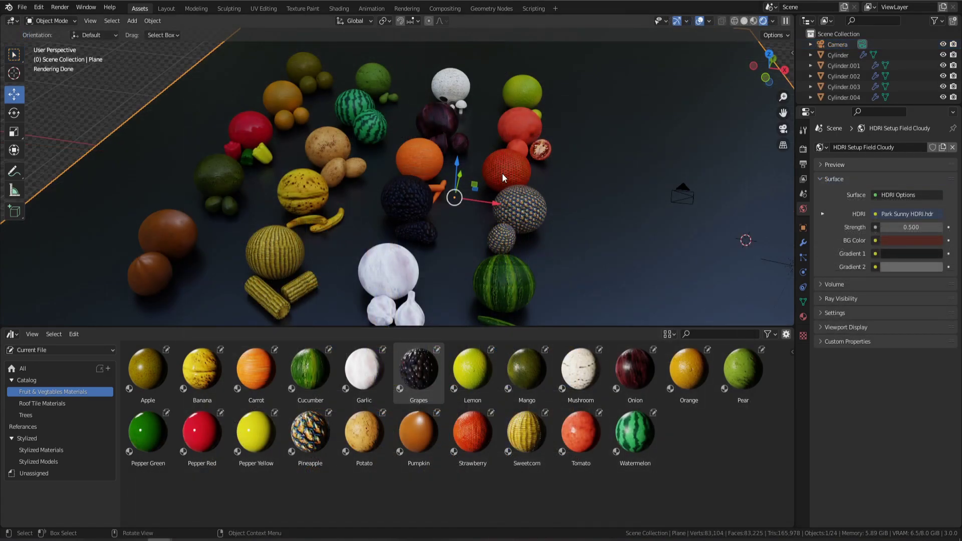
Select the orange carrot sphere and switch to the Shading workspace.
click(436, 149)
right_click(310, 71)
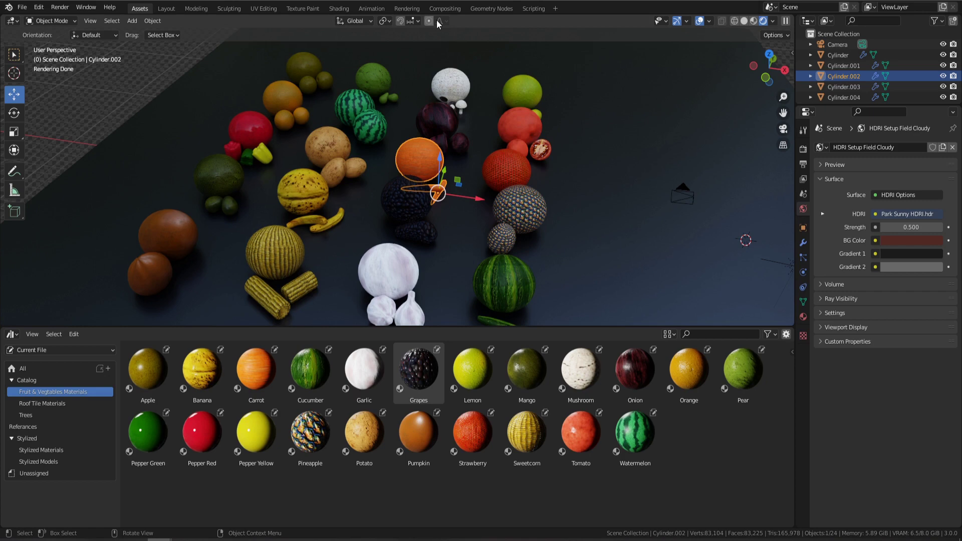
click(339, 8)
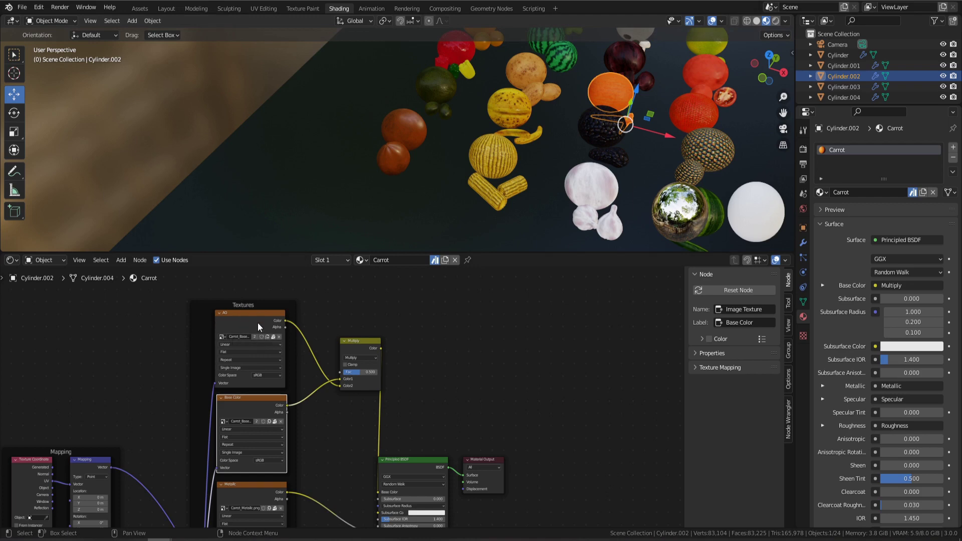
Pan the node editor and move the Material Output and Principled BSDF nodes further right.
scroll(284, 439, down, 5)
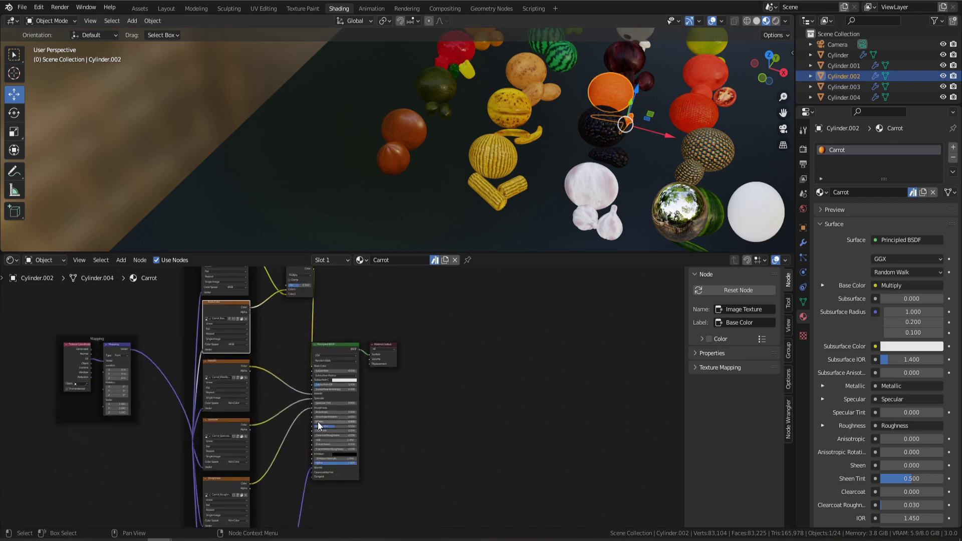
middle_drag(354, 326, 357, 385)
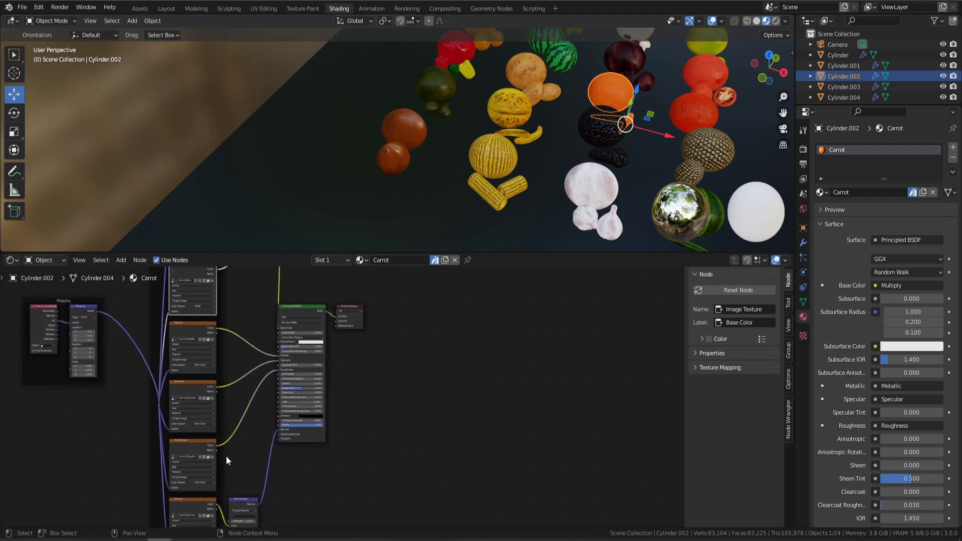
scroll(266, 440, down, 2)
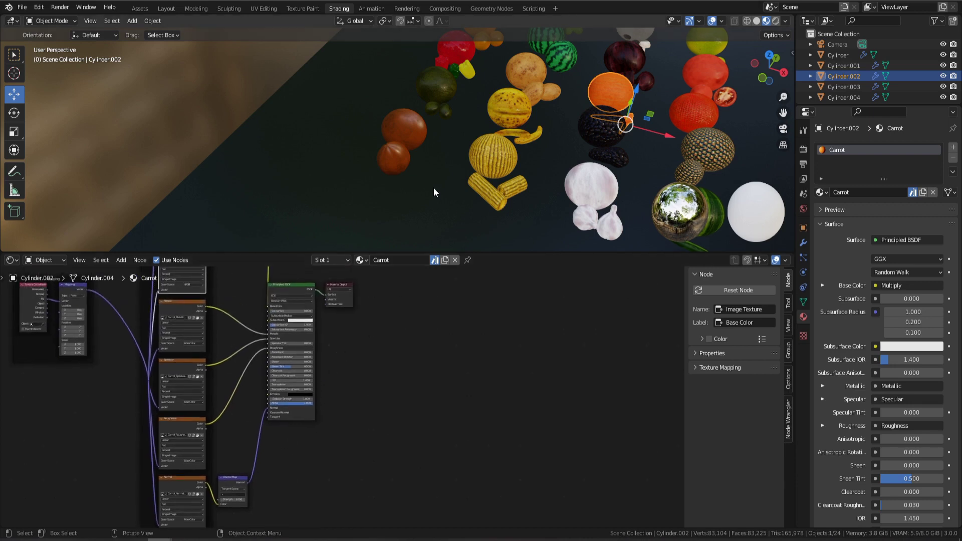
shift+scroll(349, 337, up, 8)
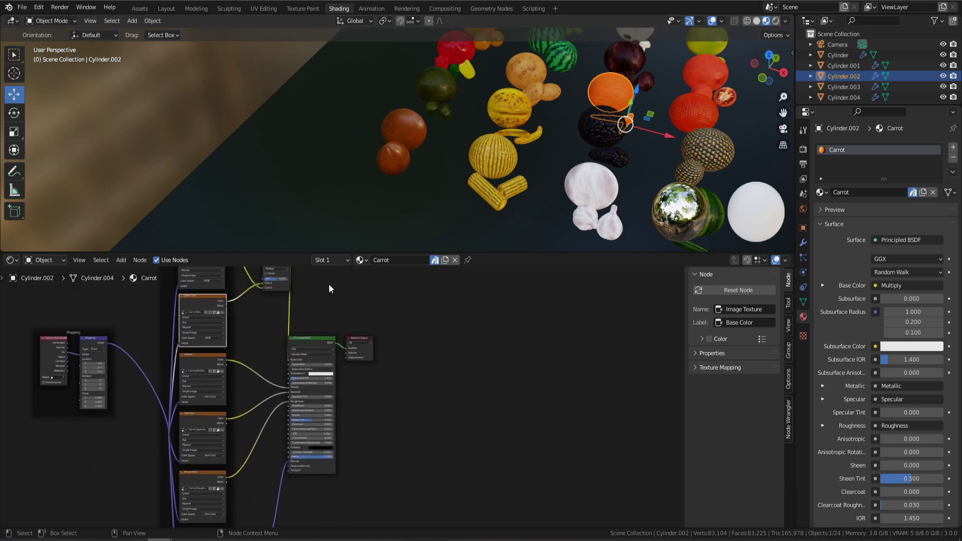
scroll(308, 386, up, 3)
drag(375, 430, 507, 439)
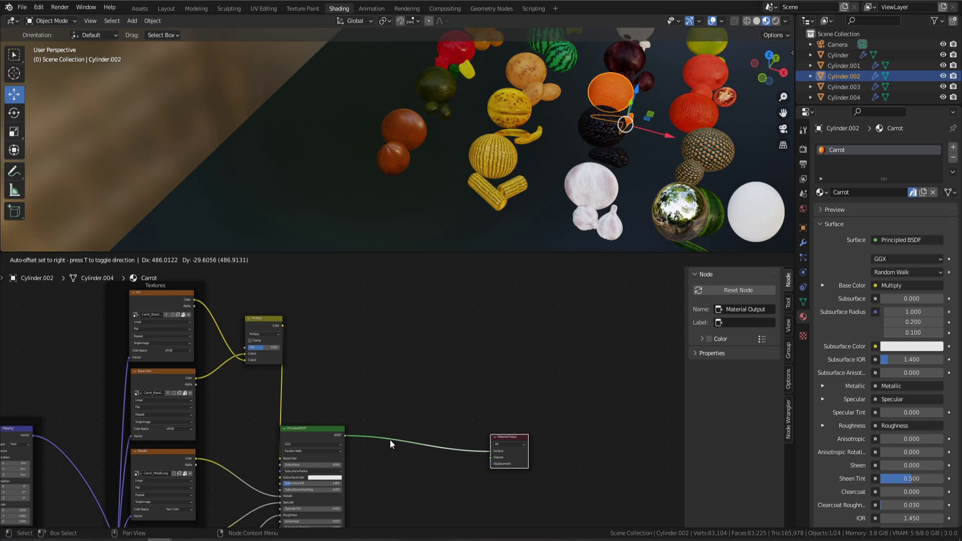
drag(321, 436, 416, 434)
scroll(307, 323, up, 2)
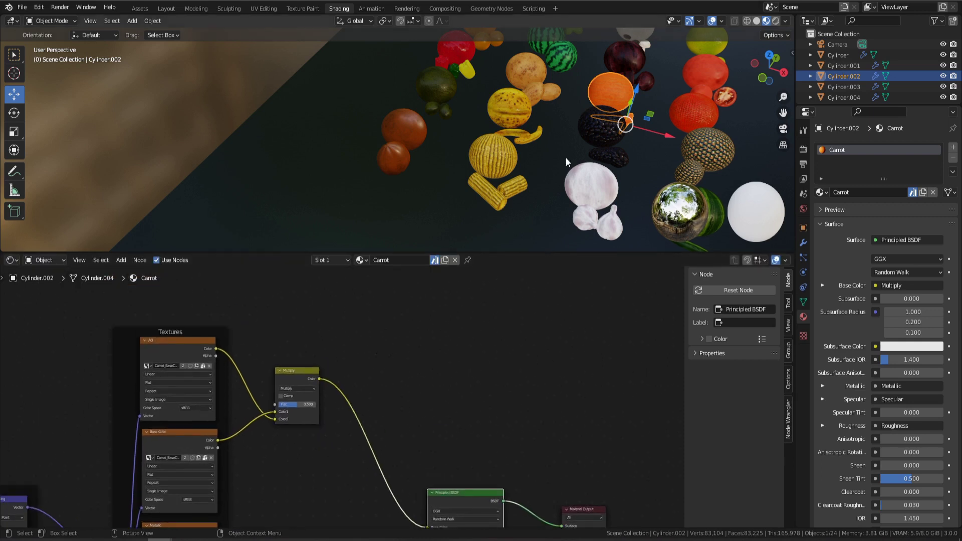
Set the carrot's Multiply Fac to 0.700, then select the banana, grapes and pineapple spheres to view their nodes.
drag(301, 405, 305, 404)
click(527, 107)
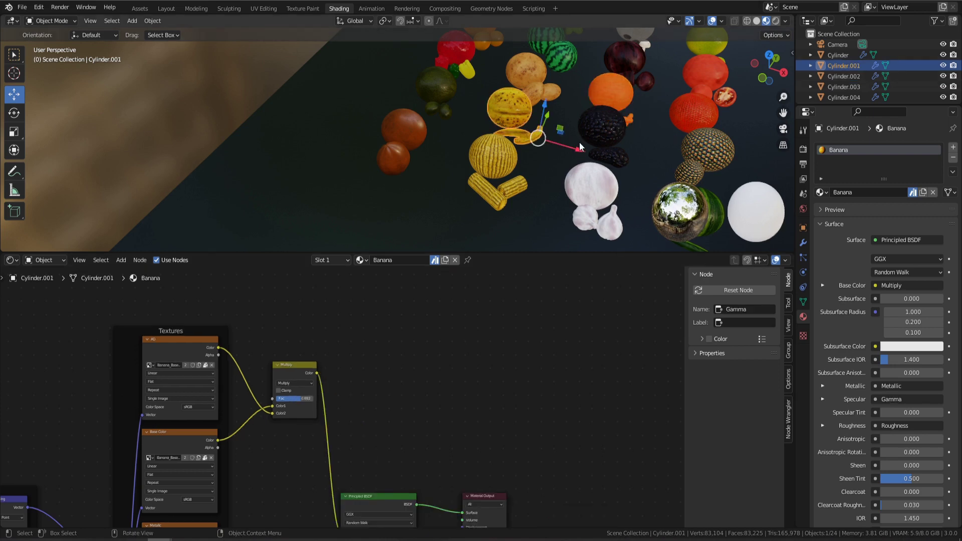
click(618, 121)
scroll(436, 358, down, 2)
ctrl+scroll(318, 362, down, 3)
shift+scroll(385, 374, up, 3)
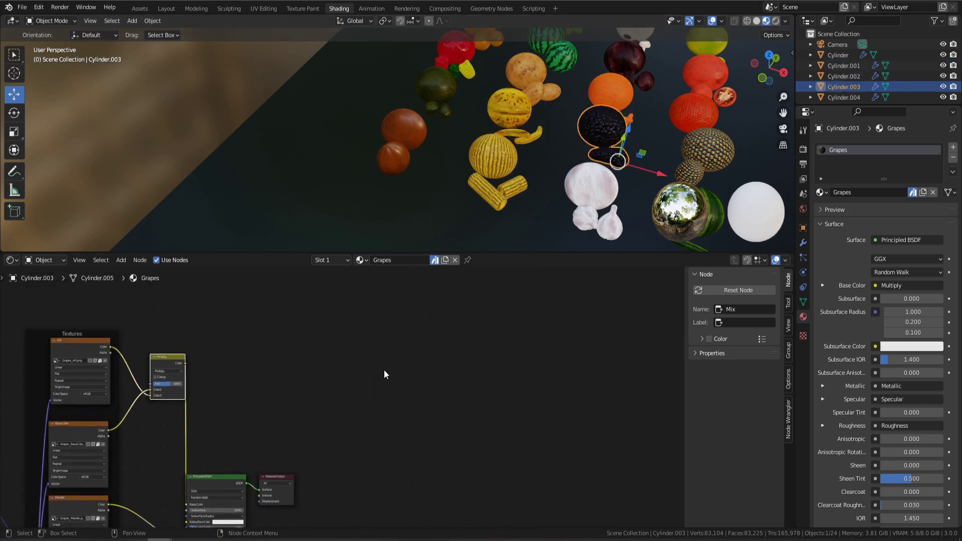
click(720, 143)
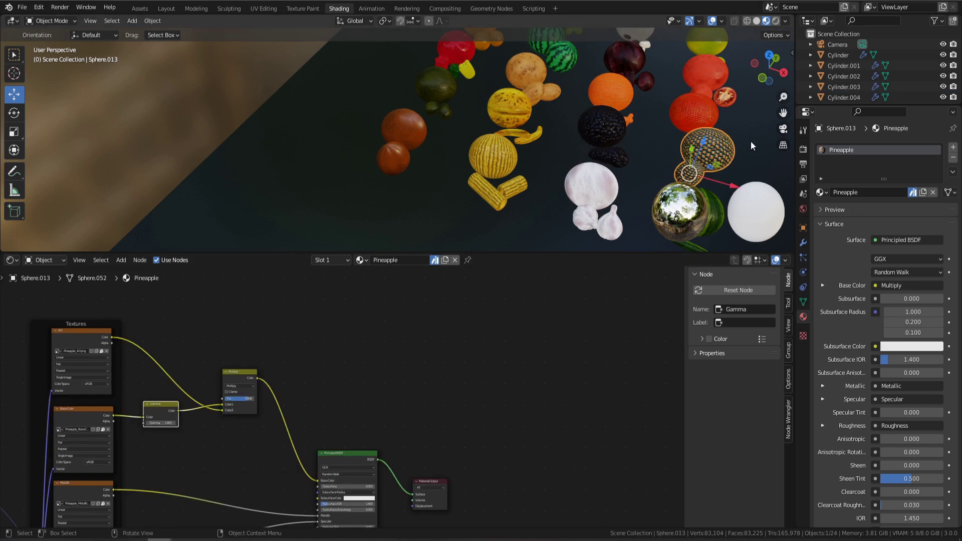
scroll(552, 140, down, 2)
middle_drag(553, 140, 458, 171)
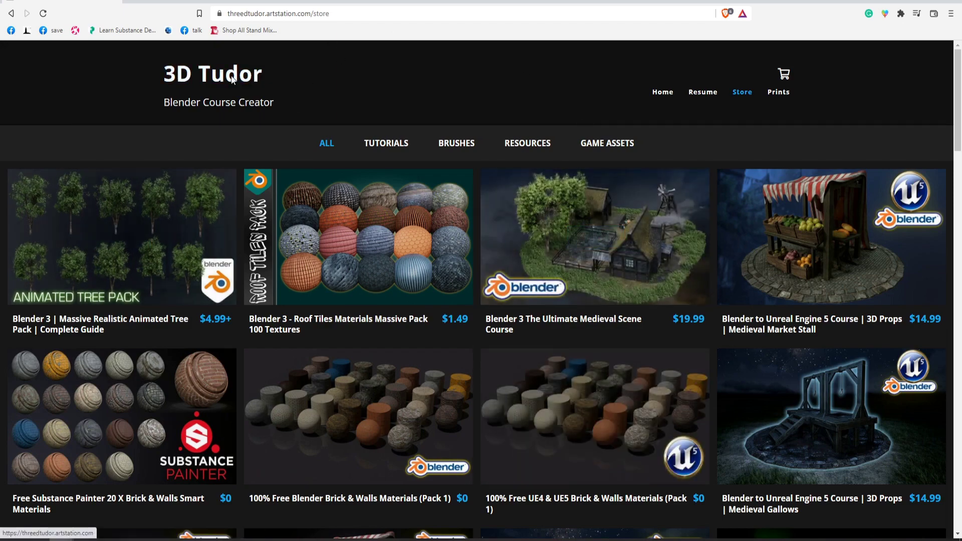
scroll(459, 252, down, 4)
scroll(459, 252, down, 9)
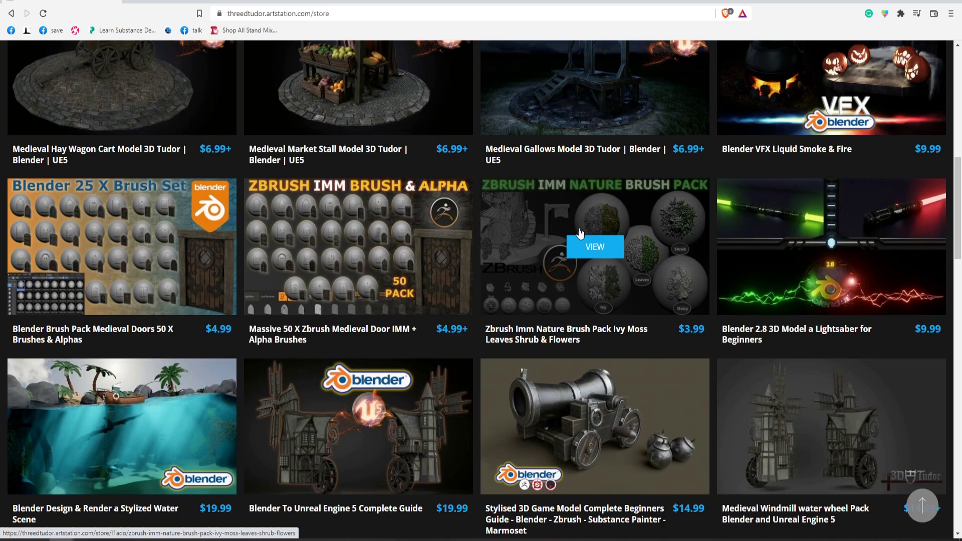
scroll(532, 329, up, 13)
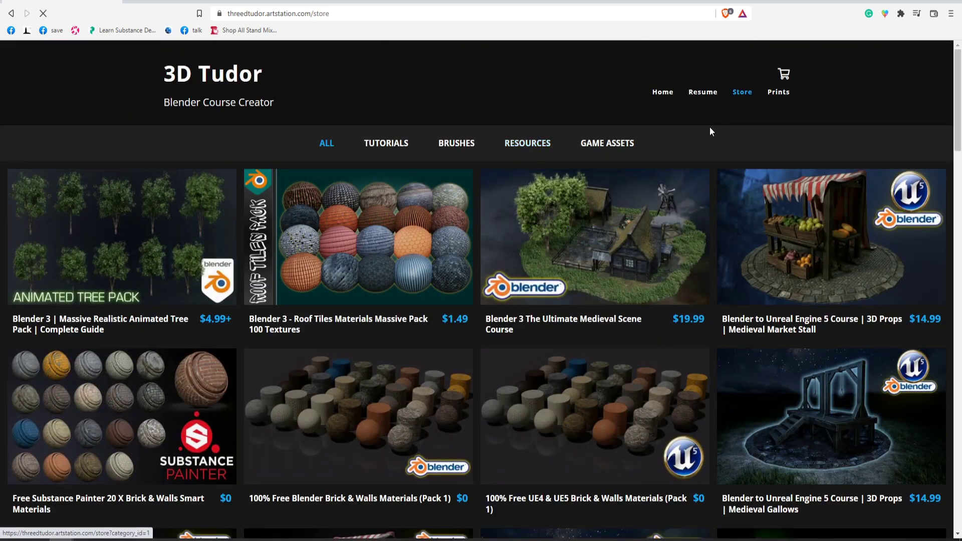
click(364, 192)
Filter the 3D Tudor store to RESOURCES and scroll through the listed packs.
click(528, 142)
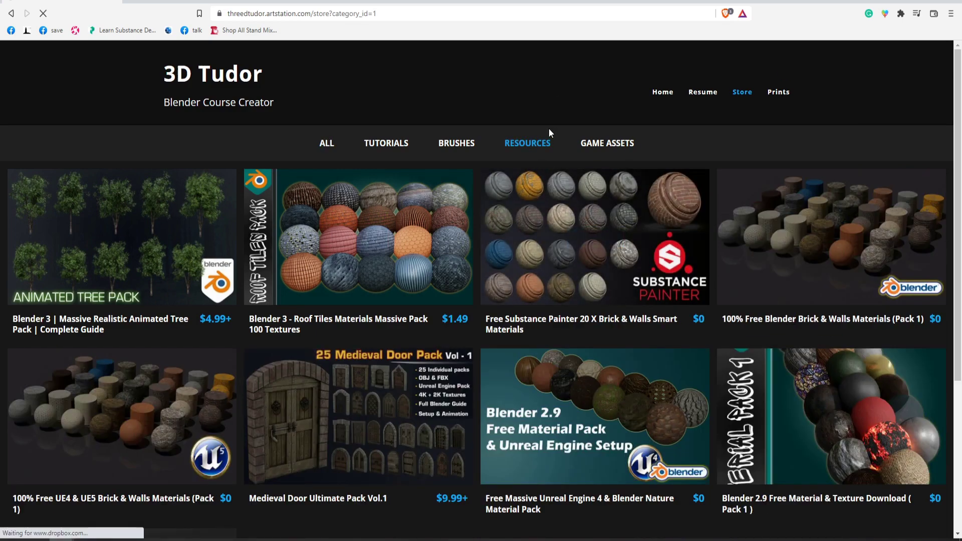
scroll(576, 241, down, 2)
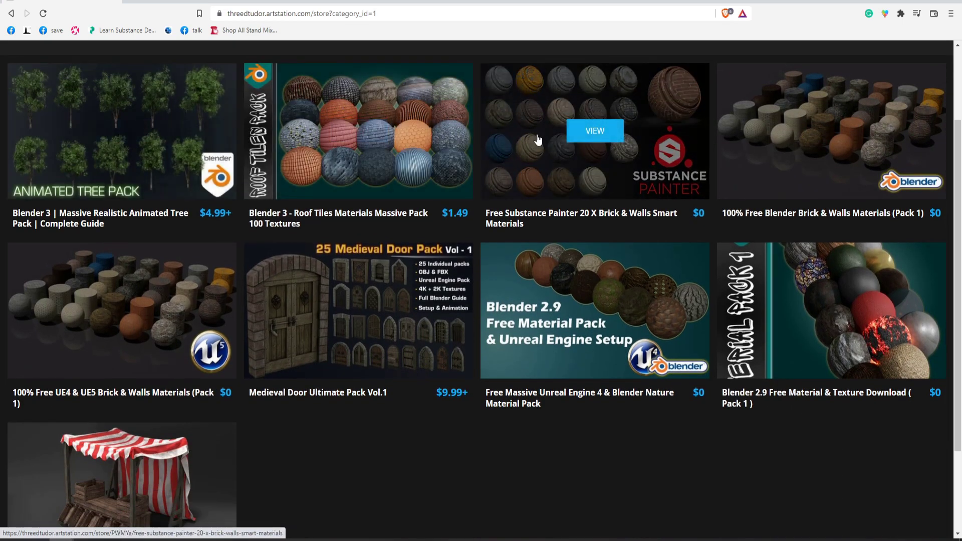